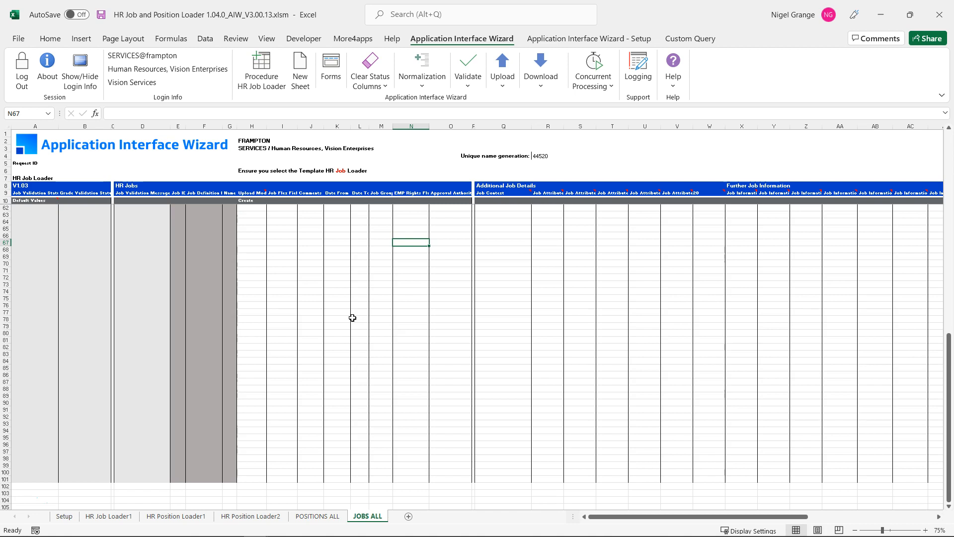
Generate a new worksheet from the HR Job Loader template and dismiss the completion message.
{"action": "left_click", "coordinate": [263, 63]}
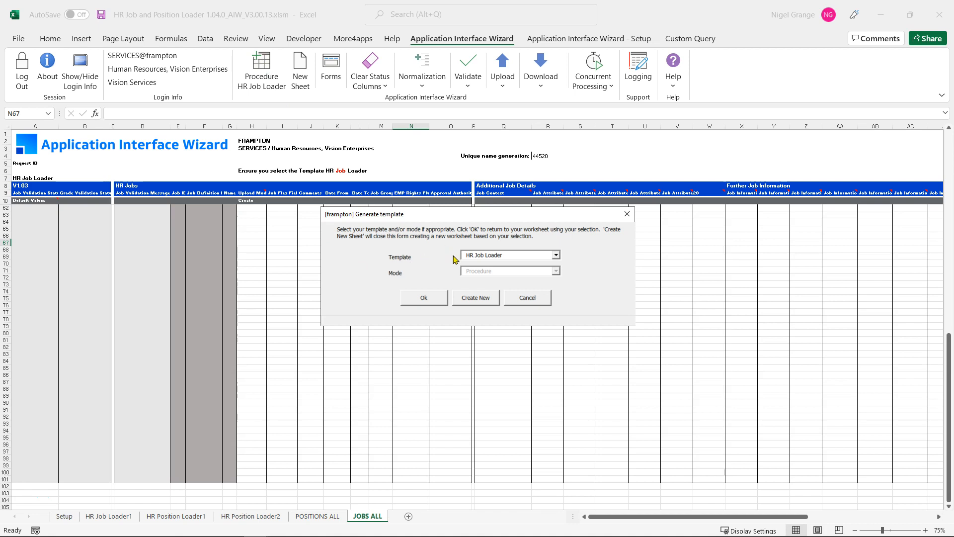
{"action": "left_click", "coordinate": [556, 255]}
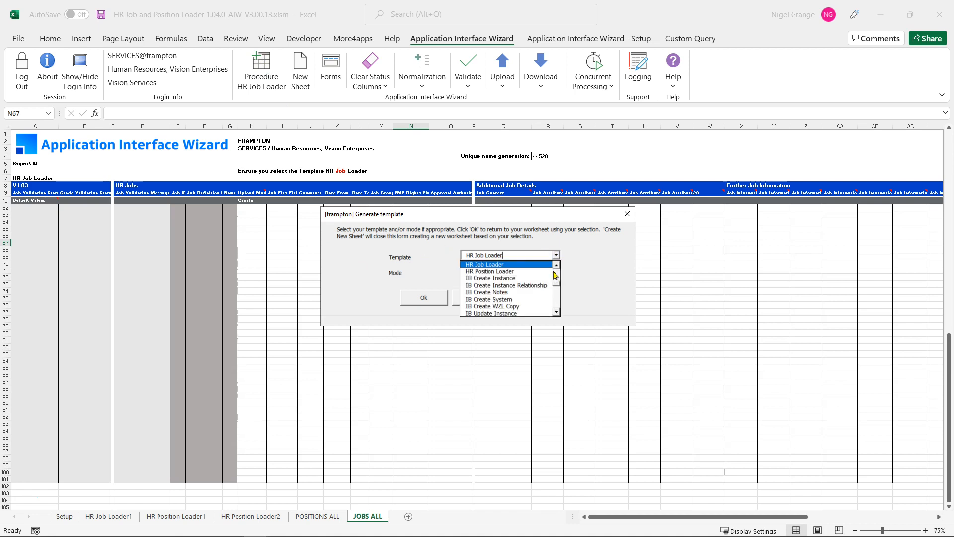
{"action": "scroll", "coordinate": [555, 278], "scroll_direction": "up", "scroll_amount": 1}
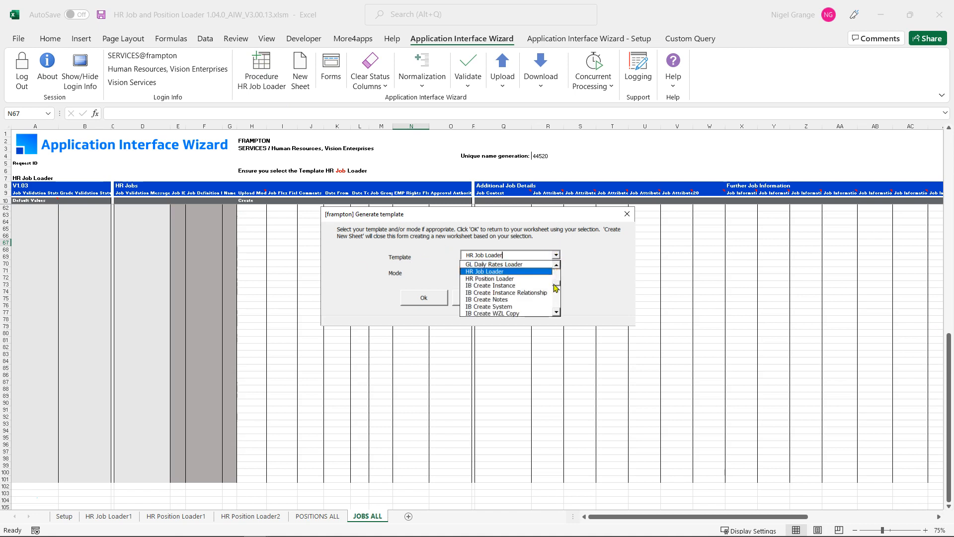
{"action": "left_click", "coordinate": [498, 272]}
{"action": "left_click", "coordinate": [476, 298]}
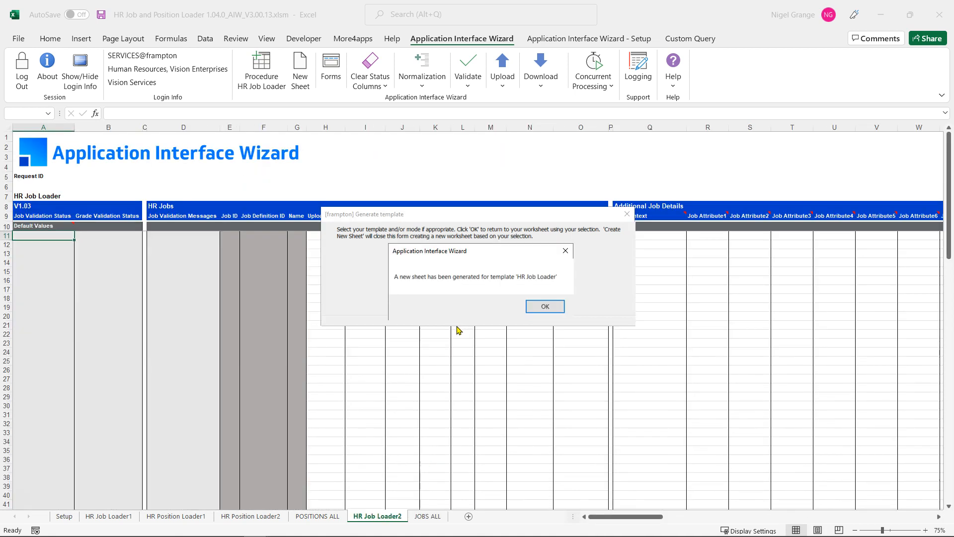
{"action": "left_click", "coordinate": [544, 306]}
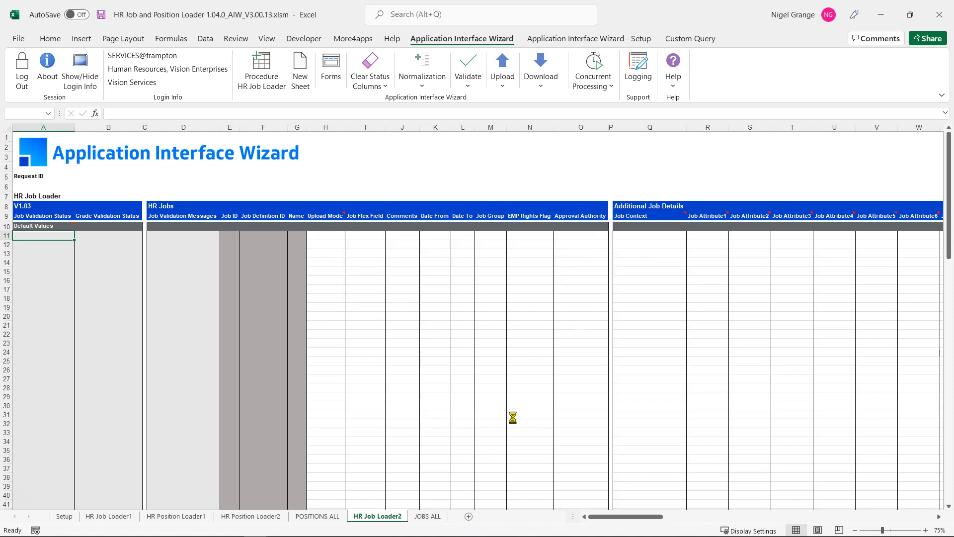
Set the Upload Mode default to Create in the Default Values row of the new sheet.
{"action": "mouse_move", "coordinate": [615, 516]}
{"action": "left_mouse_down"}
{"action": "mouse_move", "coordinate": [768, 530]}
{"action": "mouse_move", "coordinate": [602, 524]}
{"action": "left_mouse_up"}
{"action": "left_click", "coordinate": [8, 226]}
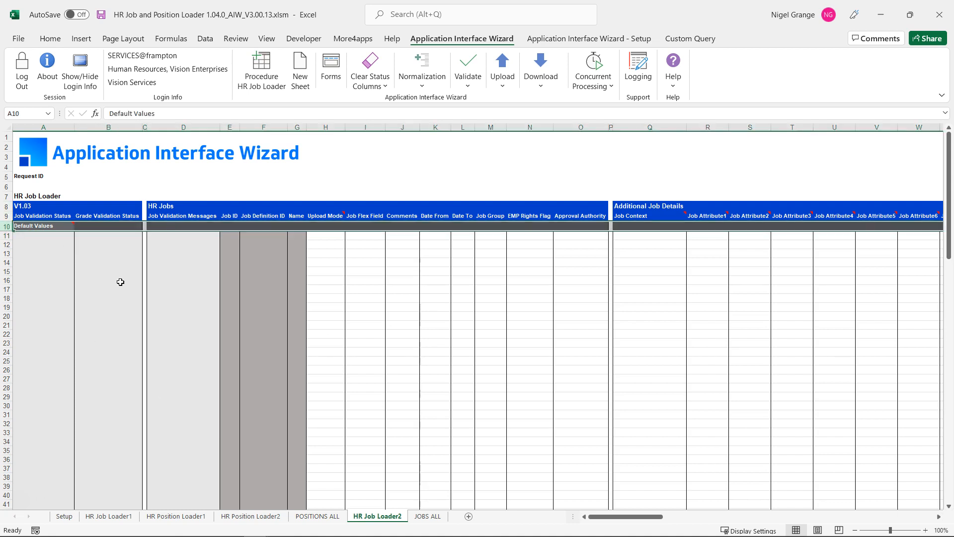
{"action": "left_click", "coordinate": [331, 226]}
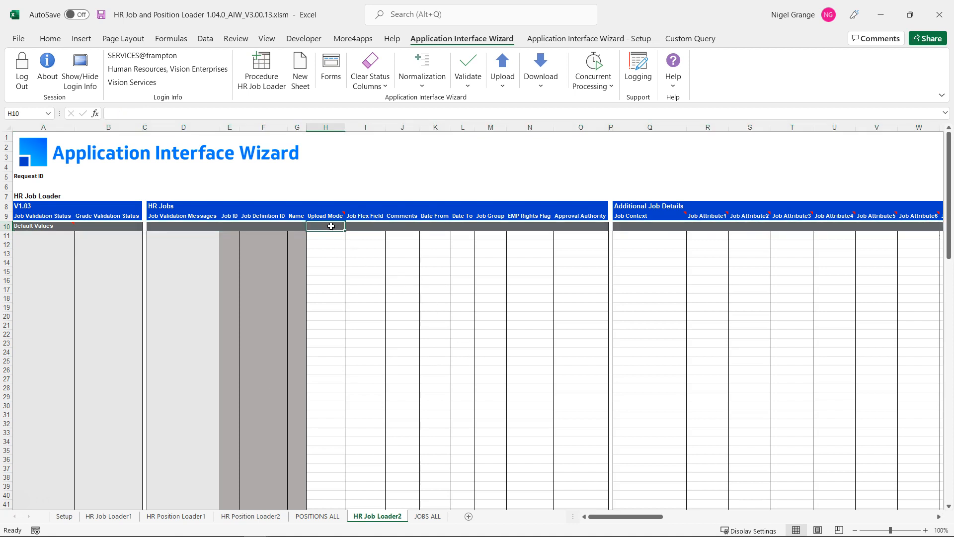
{"action": "type", "text": "C"}
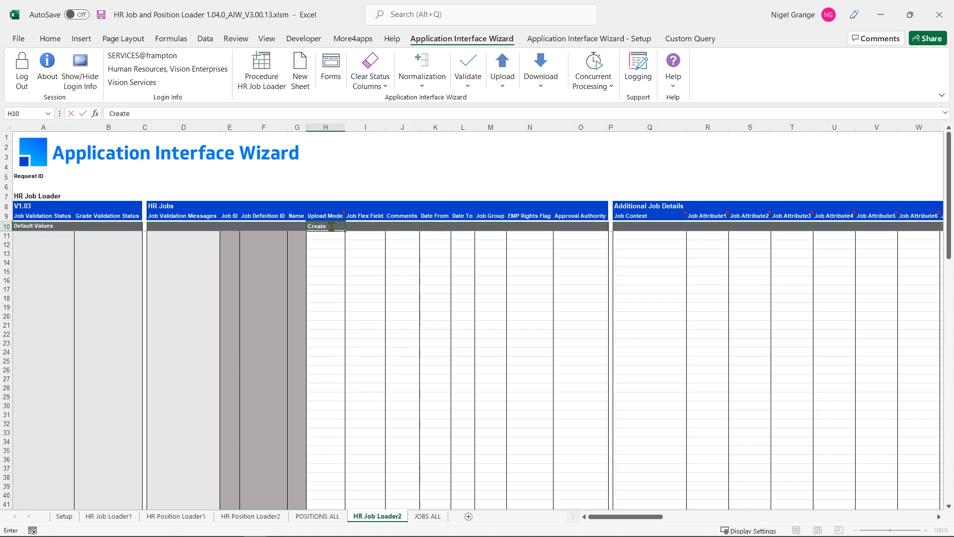
{"action": "type", "text": "reate"}
{"action": "left_click", "coordinate": [328, 334]}
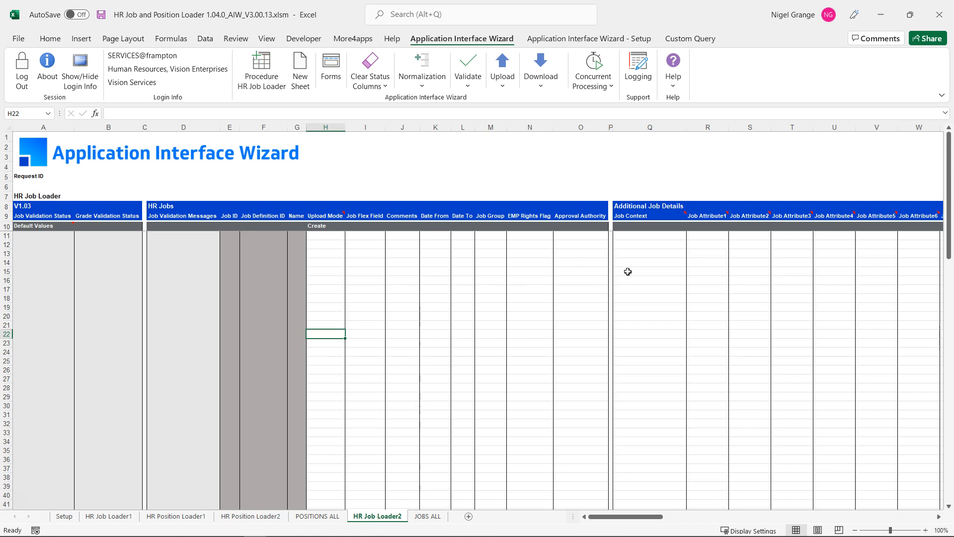
Open the JOBS ALL sheet and go to its first job records.
{"action": "left_click", "coordinate": [362, 227]}
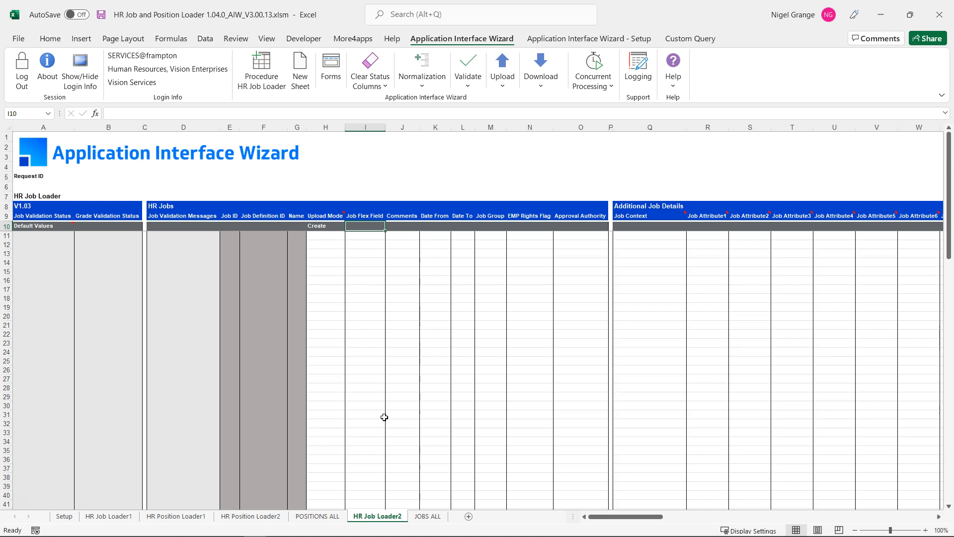
{"action": "left_click", "coordinate": [432, 516]}
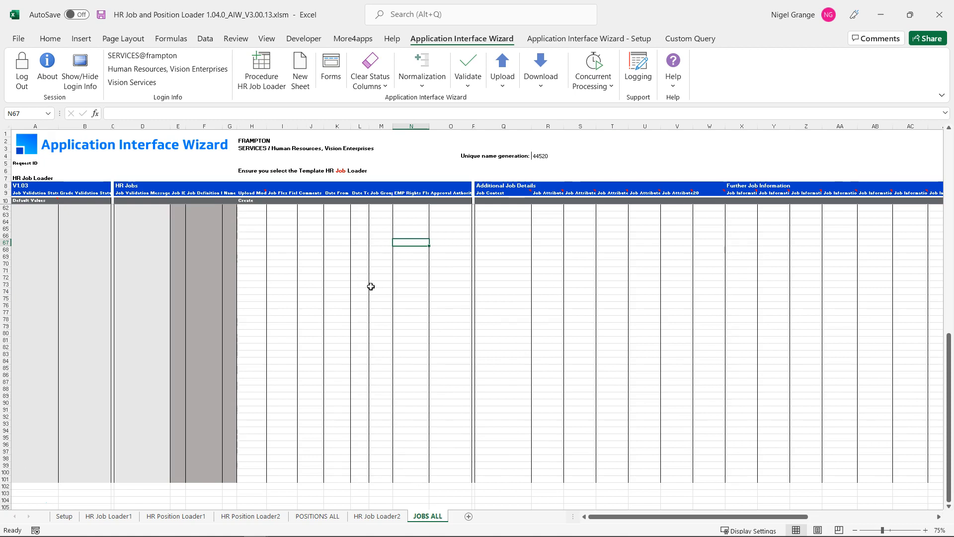
{"action": "scroll", "coordinate": [378, 288], "scroll_direction": "up", "scroll_amount": 11}
{"action": "scroll", "coordinate": [384, 292], "scroll_direction": "up", "scroll_amount": 9}
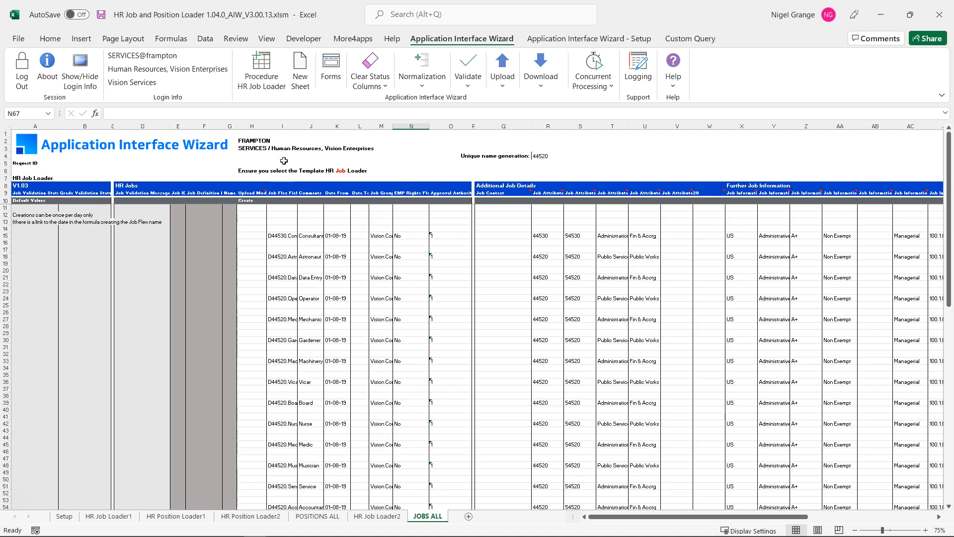
Open the HR Jobs form for the current row of the JOBS ALL sheet.
{"action": "left_click", "coordinate": [335, 65]}
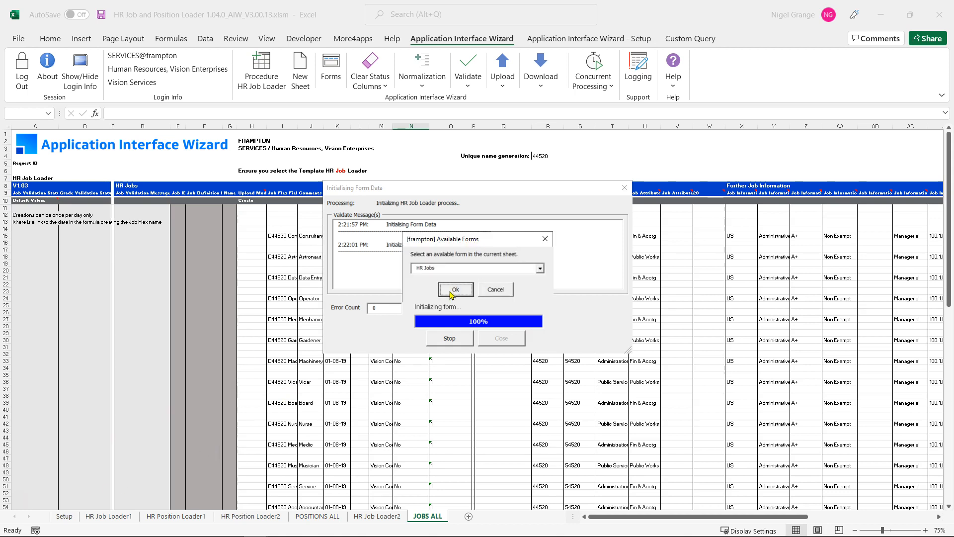
{"action": "left_click", "coordinate": [451, 295]}
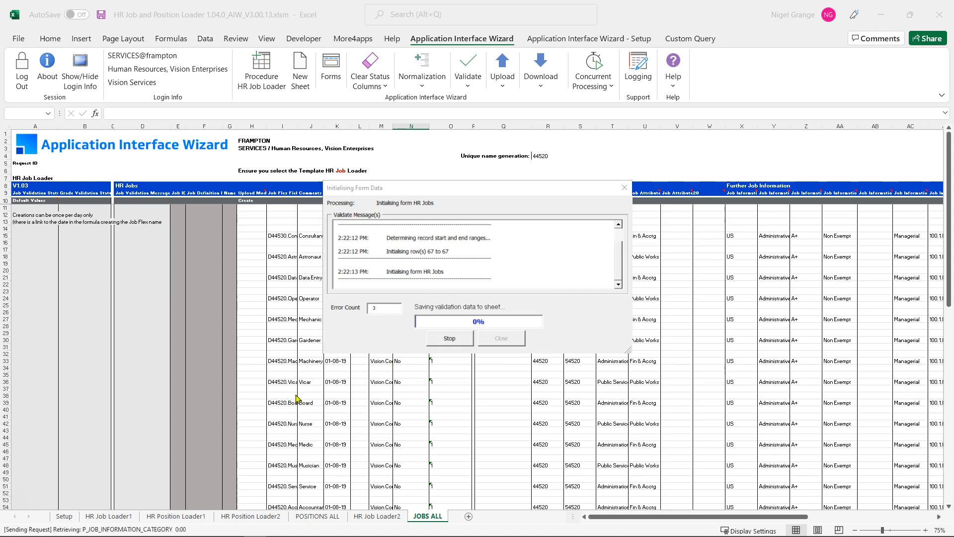
{"action": "left_click_drag", "start_coordinate": [196, 124], "coordinate": [488, 117]}
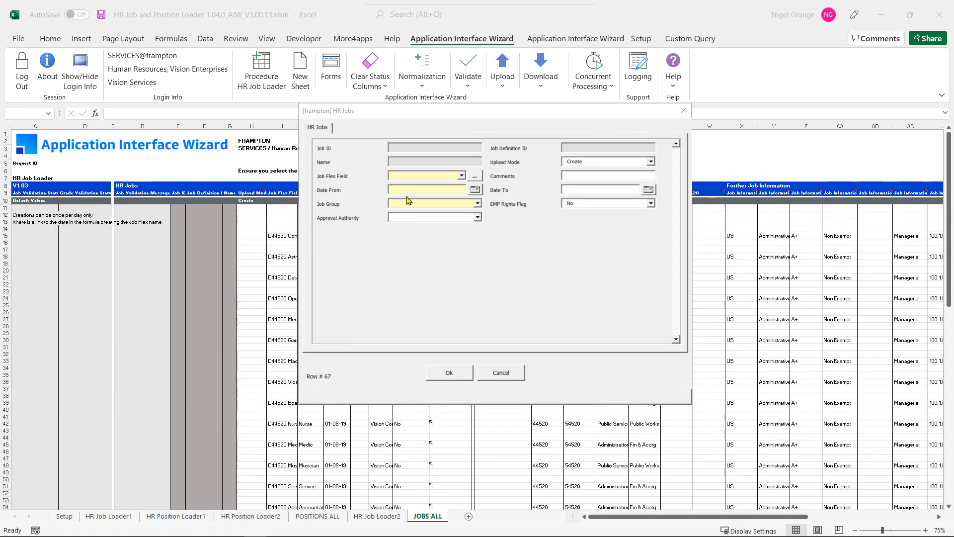
Try the wildcard % as the job code in the form's Job Flex Field segments.
{"action": "left_click", "coordinate": [461, 177]}
{"action": "left_click", "coordinate": [447, 178]}
{"action": "type", "text": "%"}
{"action": "left_click", "coordinate": [476, 177]}
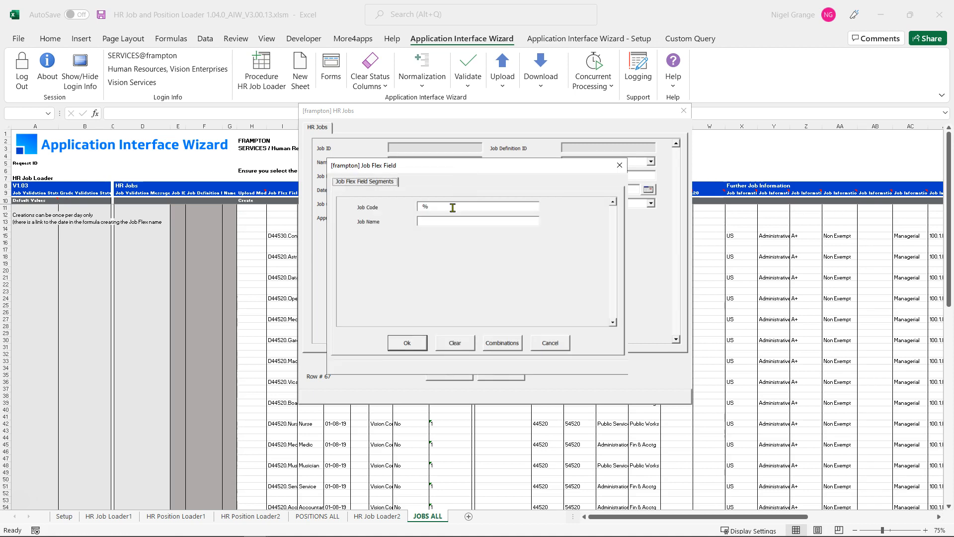
{"action": "left_click", "coordinate": [409, 344]}
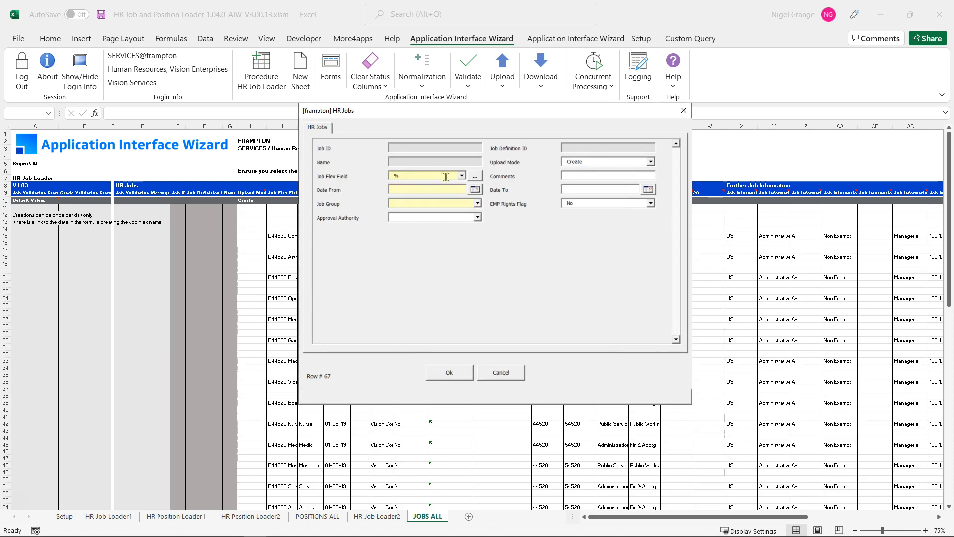
Examine the Date From calendar and the EMP Rights Flag and Upload Mode choices, and cancel the HR Jobs form.
{"action": "left_click", "coordinate": [475, 191]}
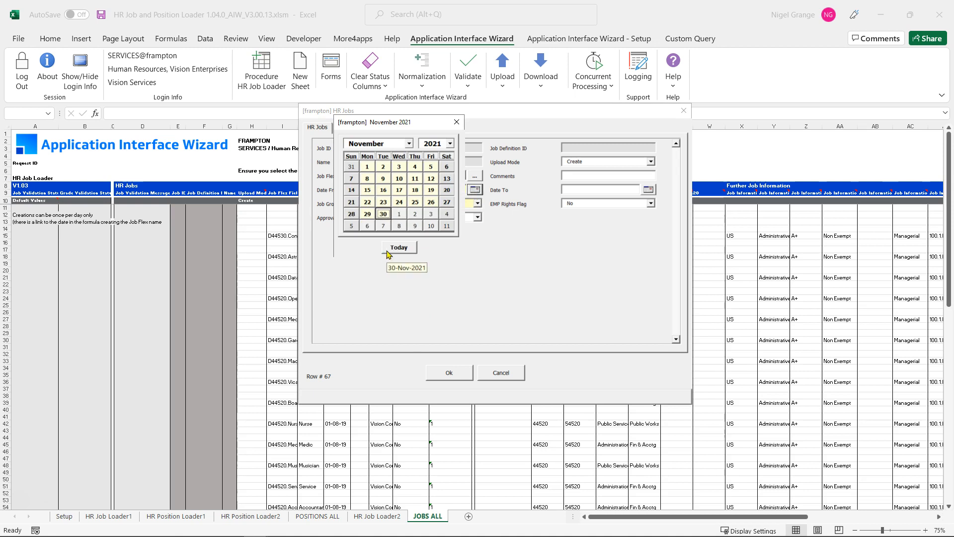
{"action": "left_click", "coordinate": [457, 122]}
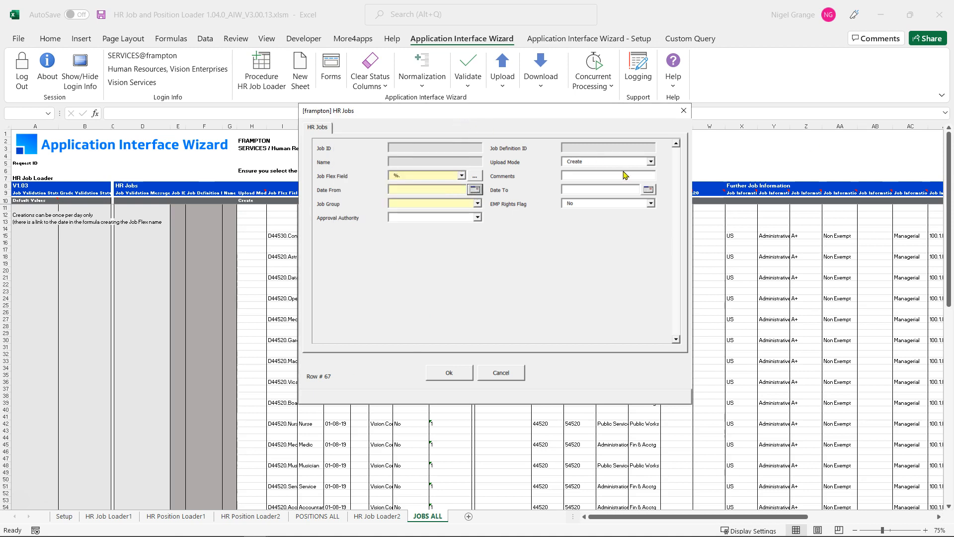
{"action": "left_click", "coordinate": [650, 203]}
{"action": "left_click", "coordinate": [595, 220]}
{"action": "left_click", "coordinate": [650, 162]}
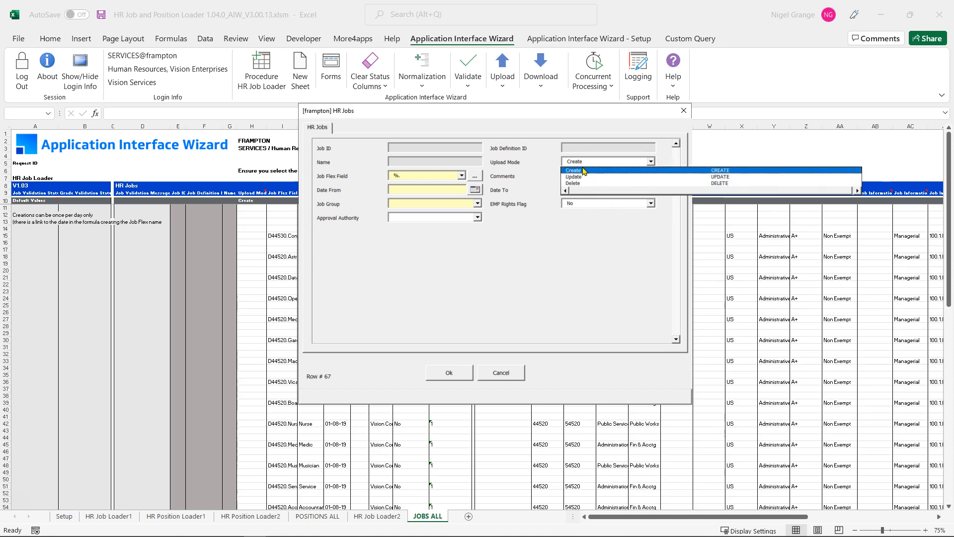
{"action": "left_click", "coordinate": [495, 375]}
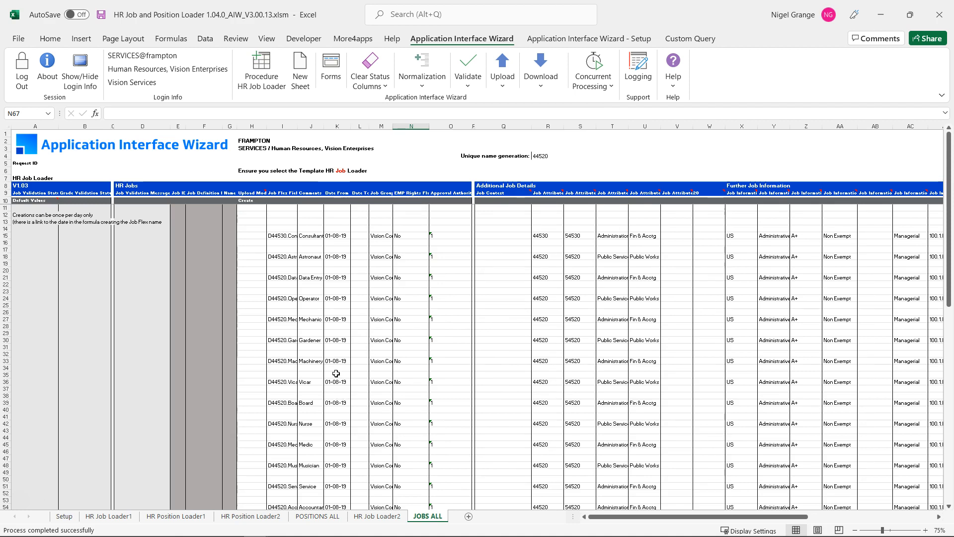
Upload all job rows on the JOBS ALL sheet and close the processing window.
{"action": "left_click_drag", "start_coordinate": [608, 517], "coordinate": [556, 520]}
{"action": "left_click", "coordinate": [283, 235]}
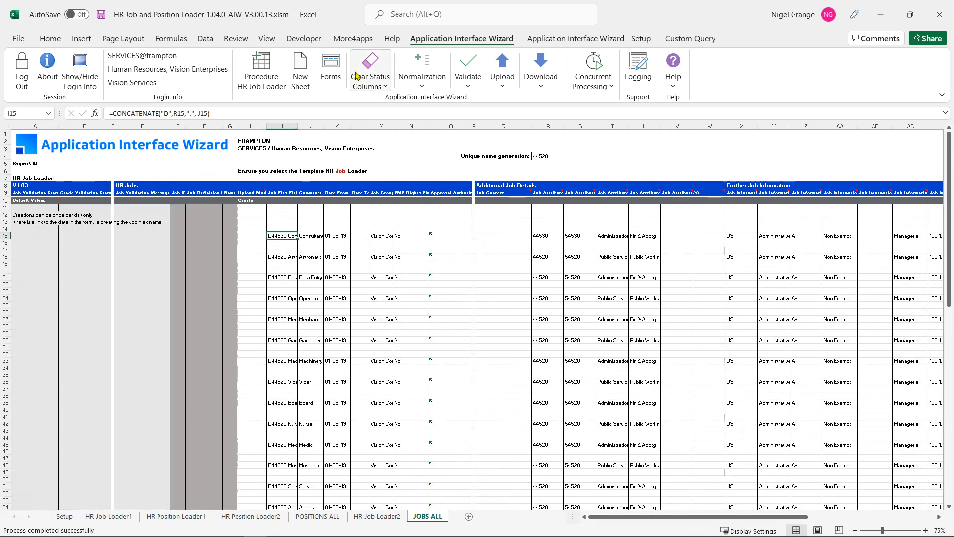
{"action": "left_click", "coordinate": [479, 90]}
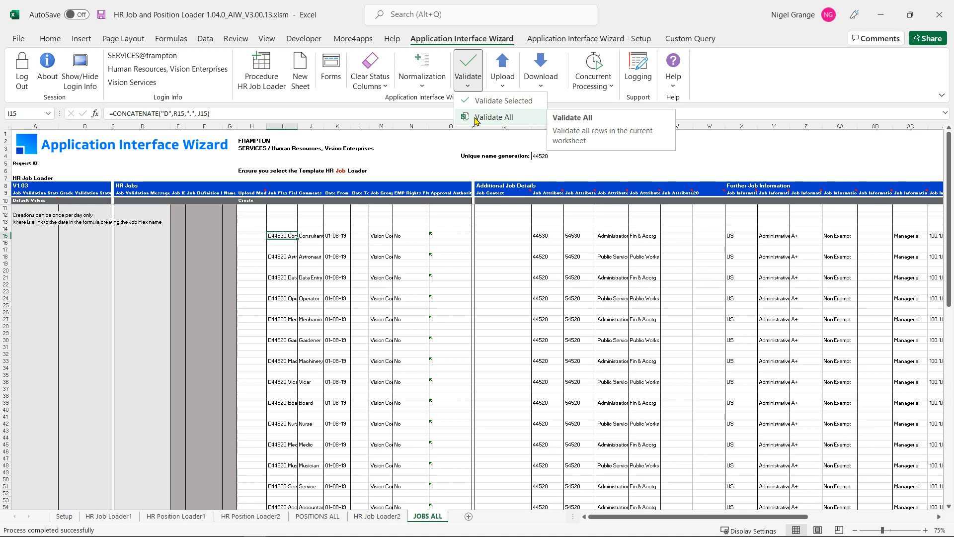
{"action": "left_click", "coordinate": [508, 87]}
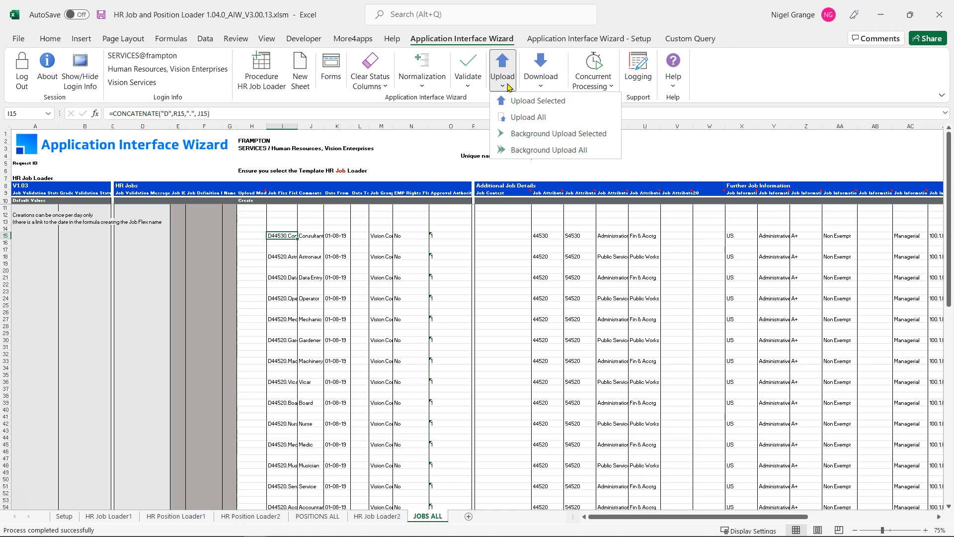
{"action": "left_click", "coordinate": [528, 118]}
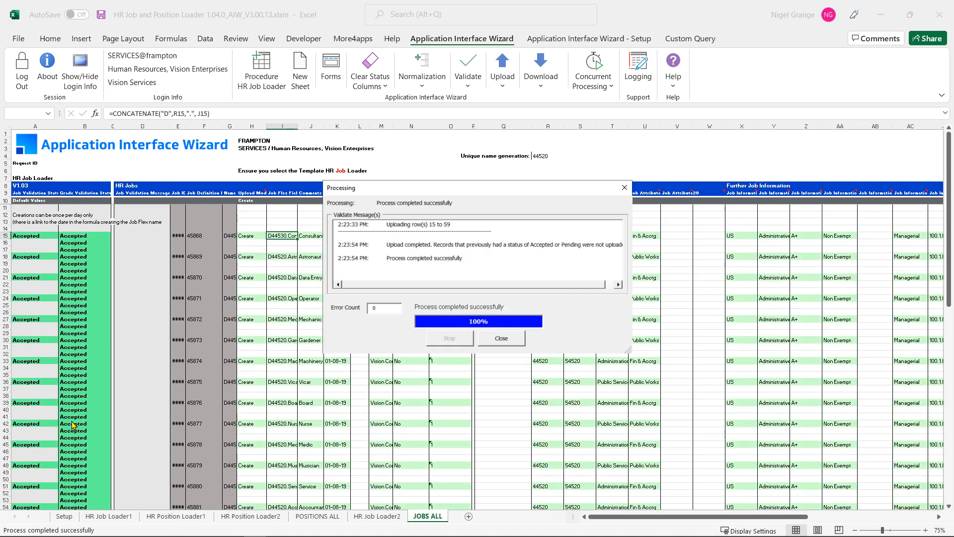
{"action": "left_click", "coordinate": [504, 342]}
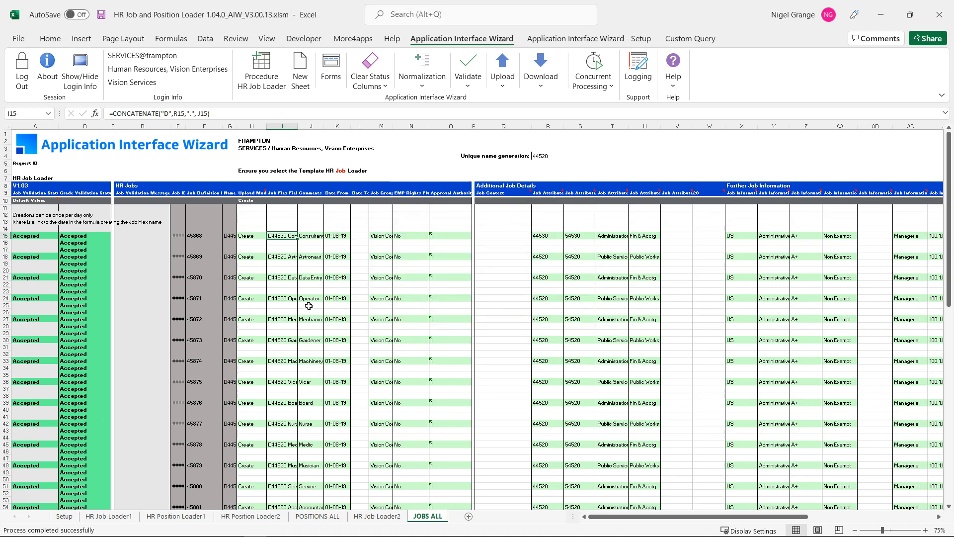
Copy the Engineer job's Job Flex Field from I57 and paste it as a value only into I61.
{"action": "scroll", "coordinate": [308, 305], "scroll_direction": "down", "scroll_amount": 5}
{"action": "scroll", "coordinate": [316, 313], "scroll_direction": "up", "scroll_amount": 5}
{"action": "scroll", "coordinate": [318, 316], "scroll_direction": "down", "scroll_amount": 1}
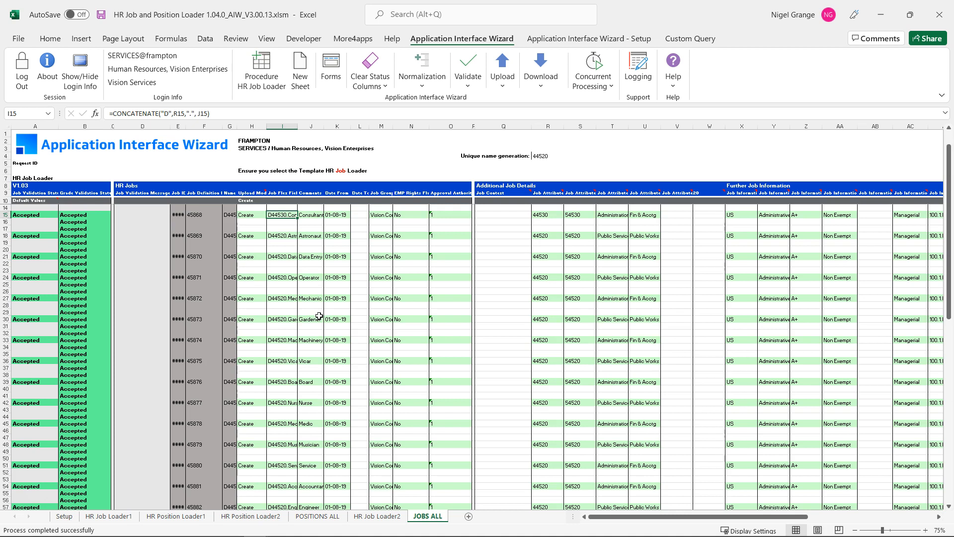
{"action": "scroll", "coordinate": [319, 315], "scroll_direction": "down", "scroll_amount": 1}
{"action": "scroll", "coordinate": [319, 316], "scroll_direction": "down", "scroll_amount": 5}
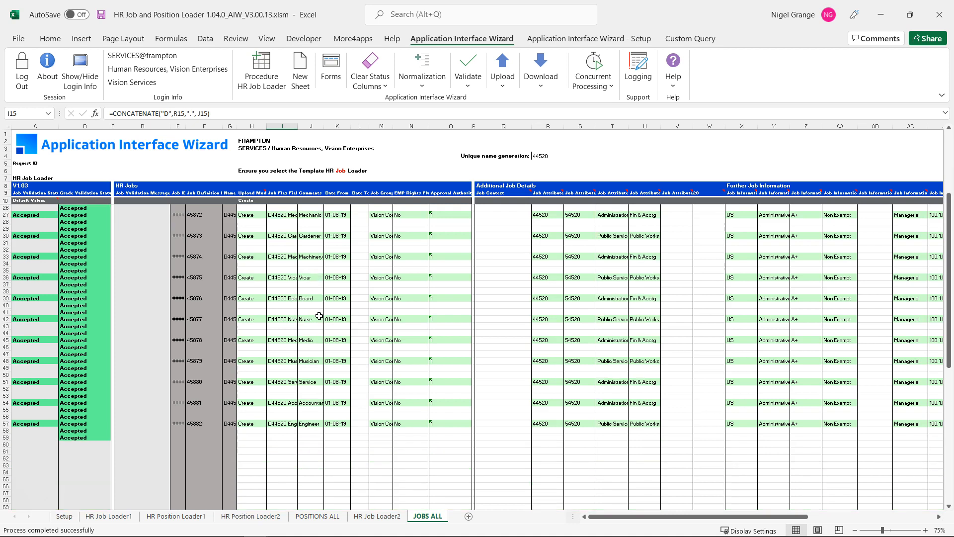
{"action": "left_click", "coordinate": [282, 382]}
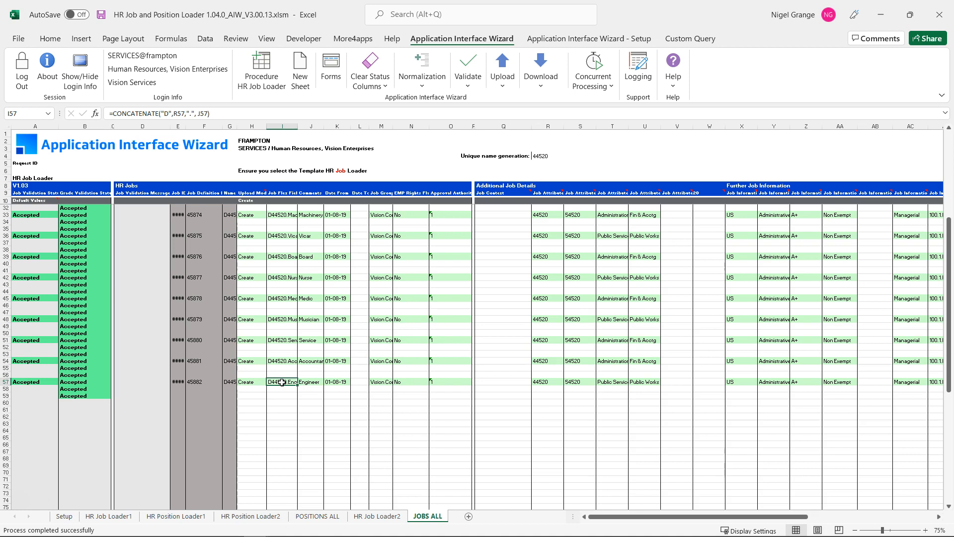
{"action": "key", "text": "ctrl+c"}
{"action": "left_click", "coordinate": [287, 409]}
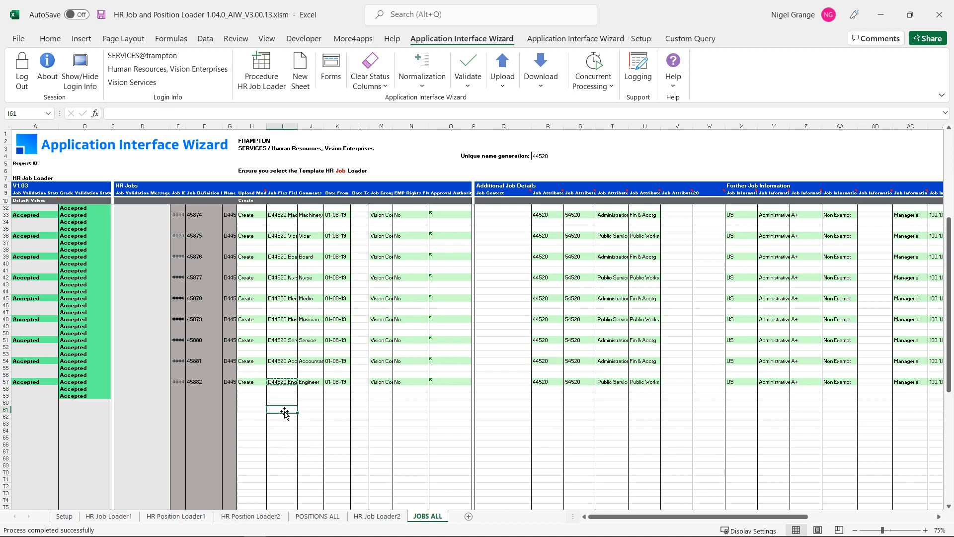
{"action": "right_click", "coordinate": [281, 410]}
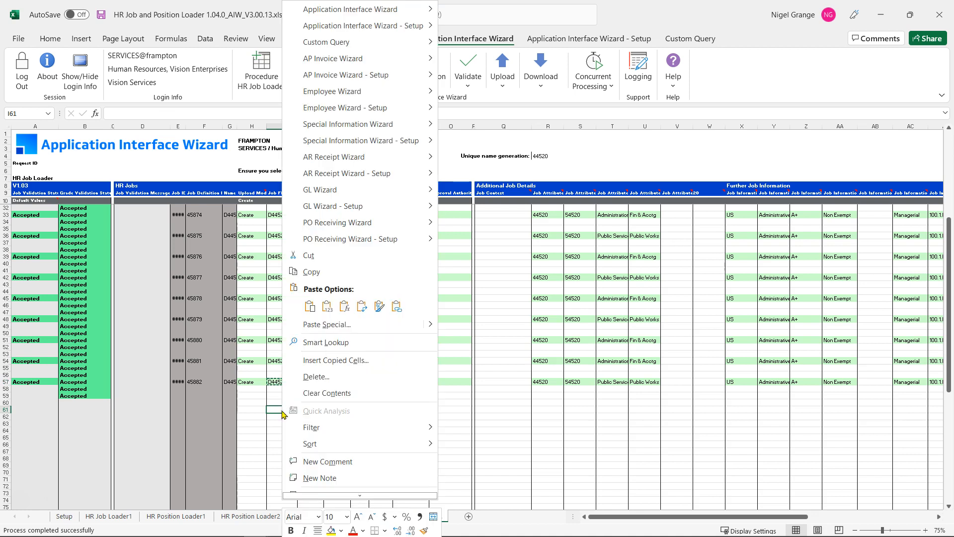
{"action": "left_click", "coordinate": [327, 304]}
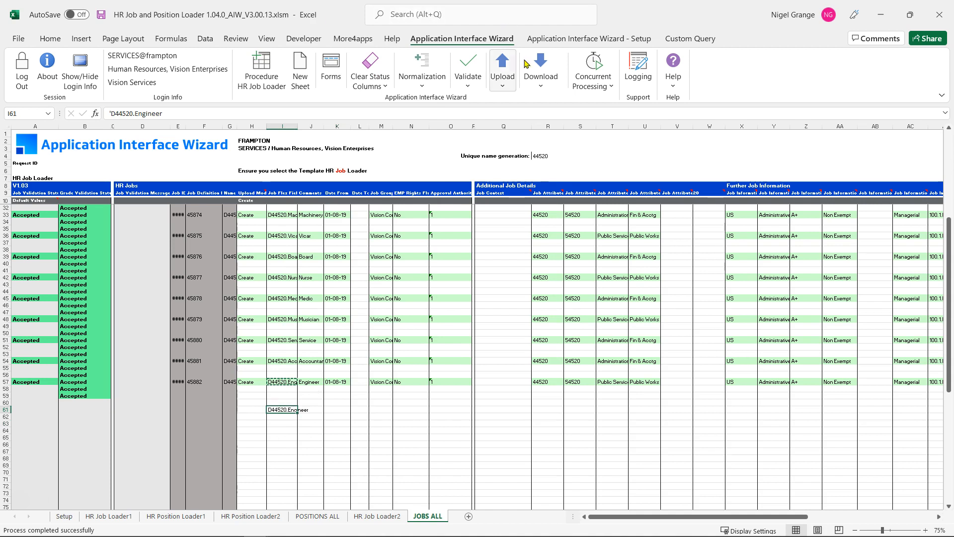
Download the Engineer job record using the sheet data, clear the download criteria, and select the record's Upload Mode cell.
{"action": "left_click", "coordinate": [540, 72]}
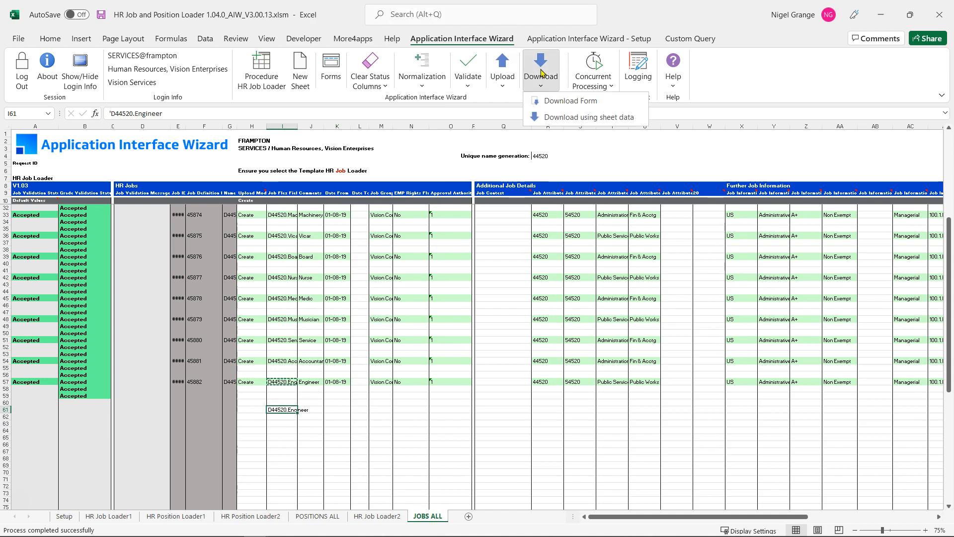
{"action": "left_click", "coordinate": [565, 116]}
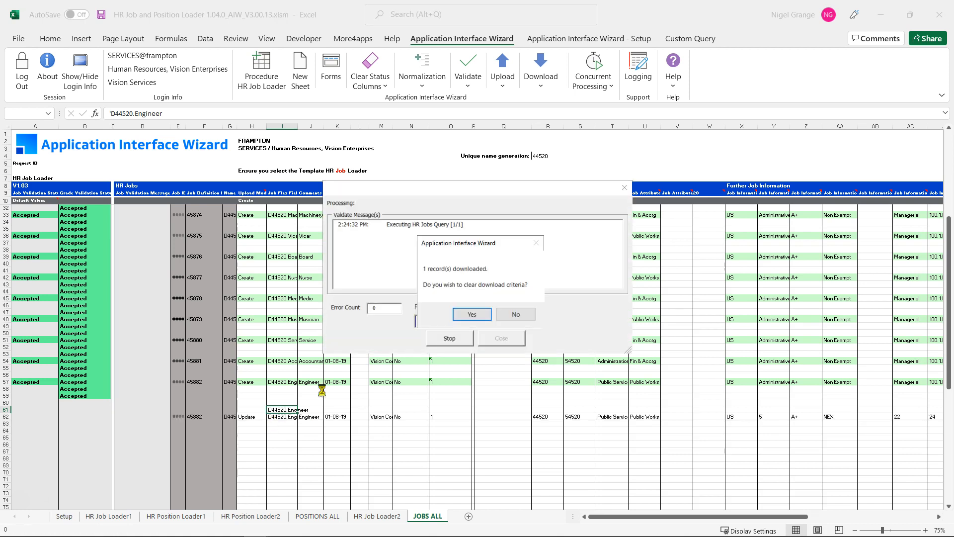
{"action": "left_click", "coordinate": [472, 314]}
{"action": "mouse_move", "coordinate": [610, 518]}
{"action": "left_mouse_down"}
{"action": "mouse_move", "coordinate": [718, 512]}
{"action": "mouse_move", "coordinate": [608, 511]}
{"action": "left_mouse_up"}
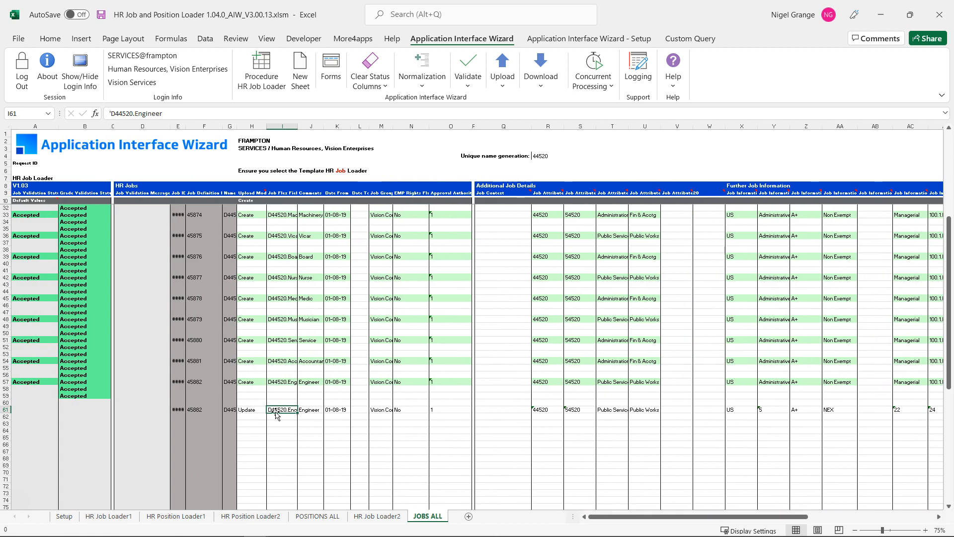
{"action": "left_click", "coordinate": [249, 411]}
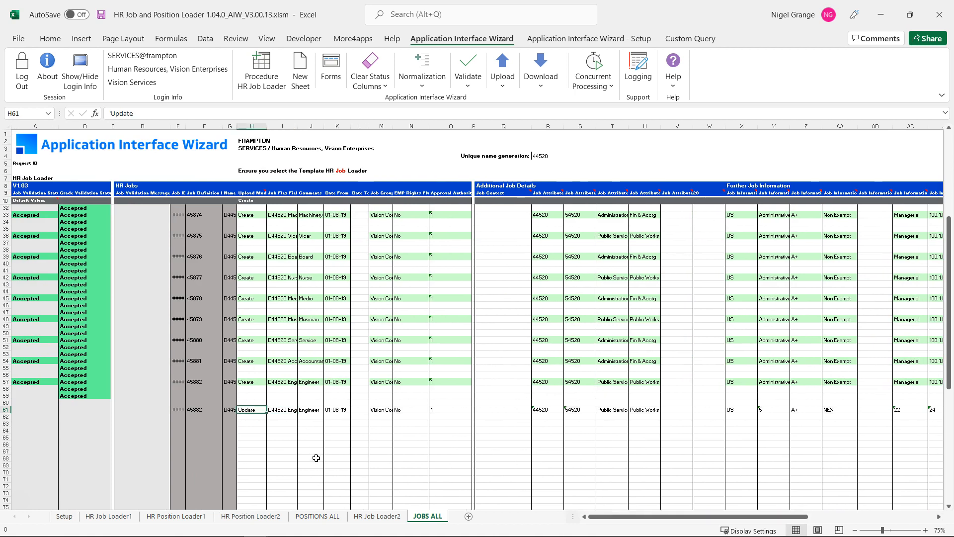